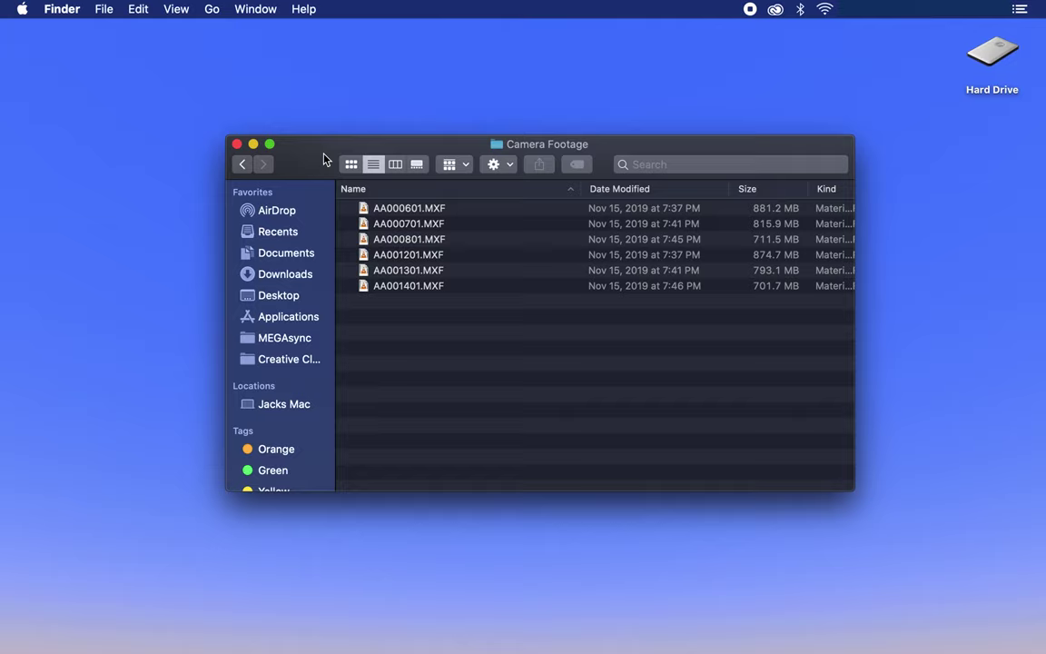
Create a new folder on the desktop and name it Name of Project.
right_click(542, 302)
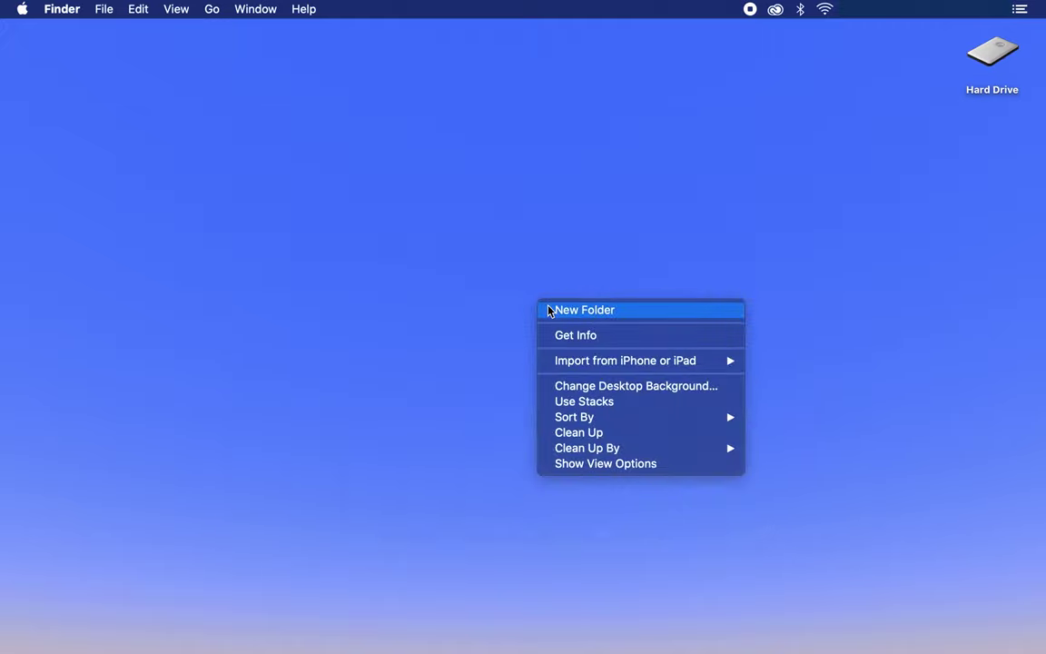
click(548, 308)
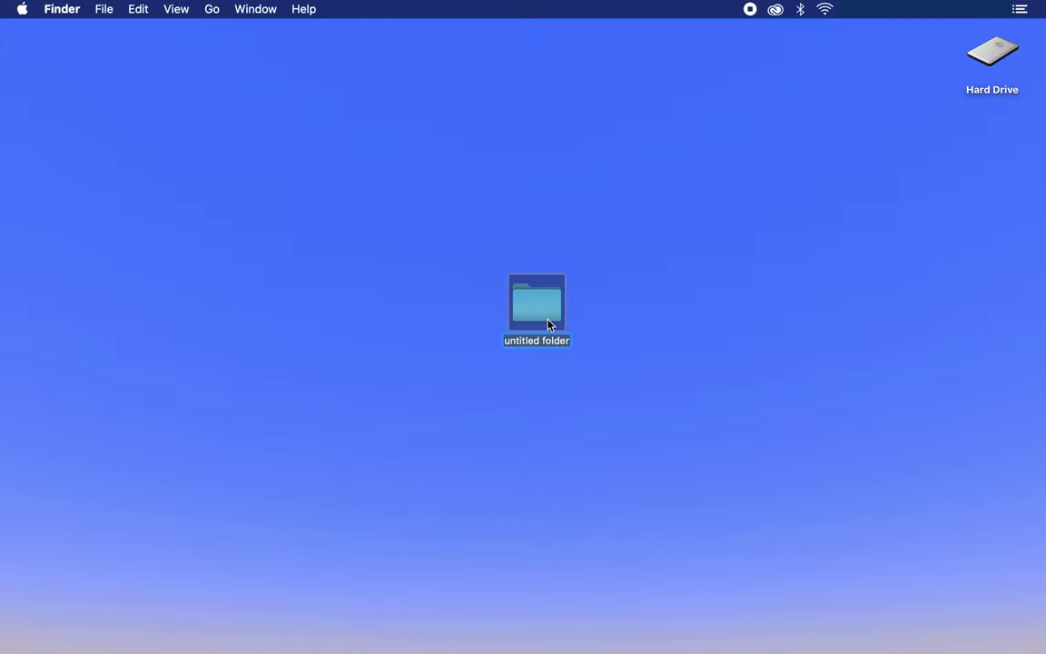
text(Name of Project)
Open the Name of Project folder and create a subfolder named Camera in it.
double_click(541, 308)
right_click(571, 187)
click(577, 193)
text(Camera)
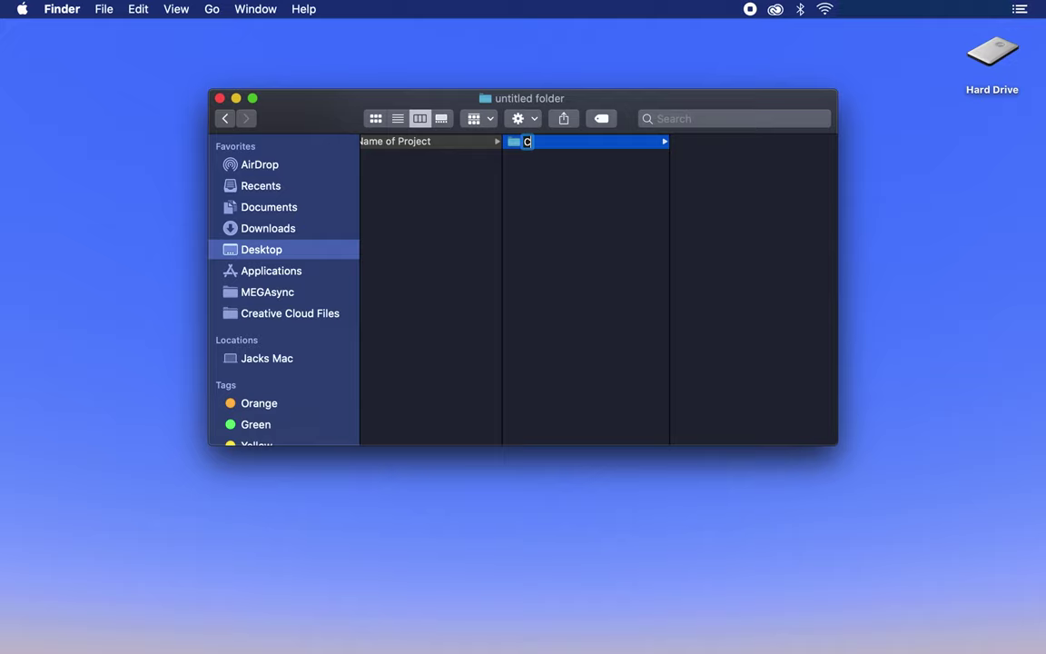
click(643, 242)
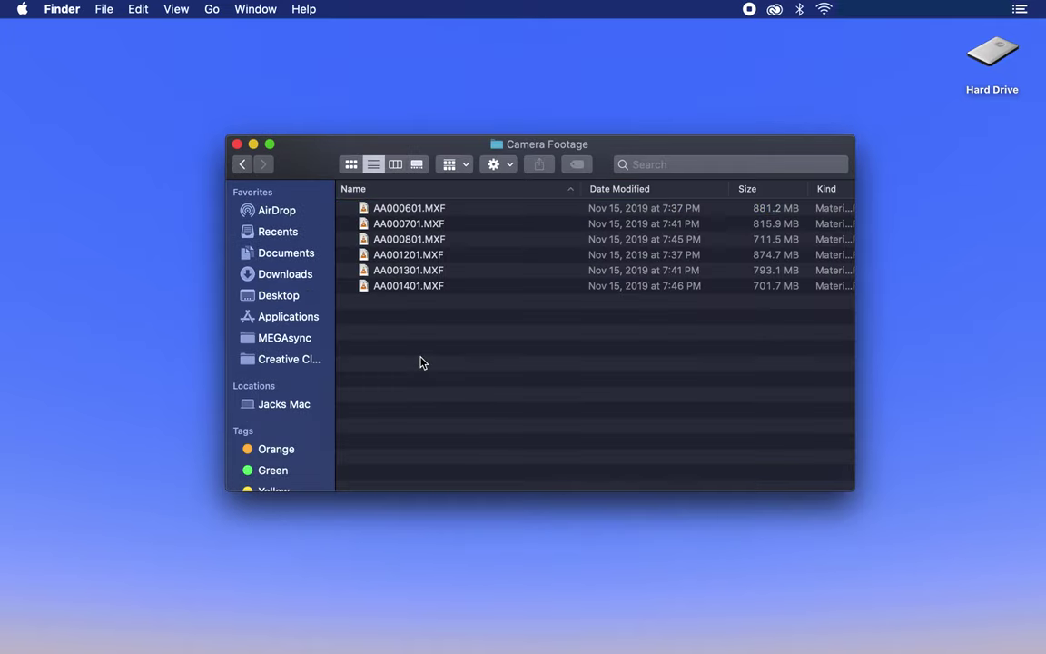
Preview the clip AA000601.MXF and rename it Title of Project_Interview_Take#_Name, keeping the MXF extension.
click(427, 212)
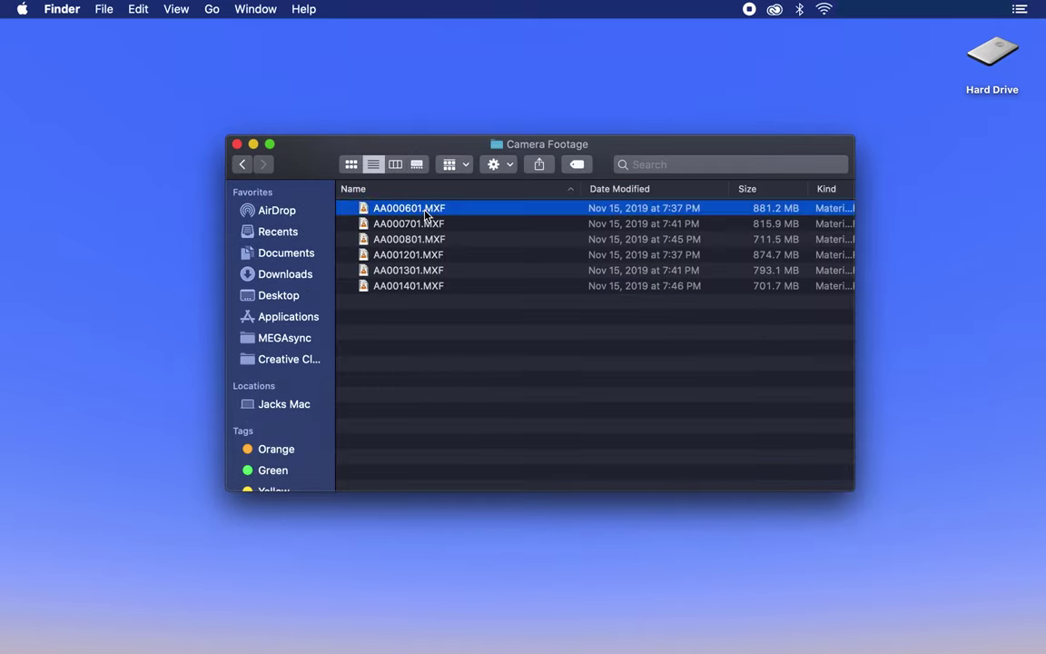
key(space)
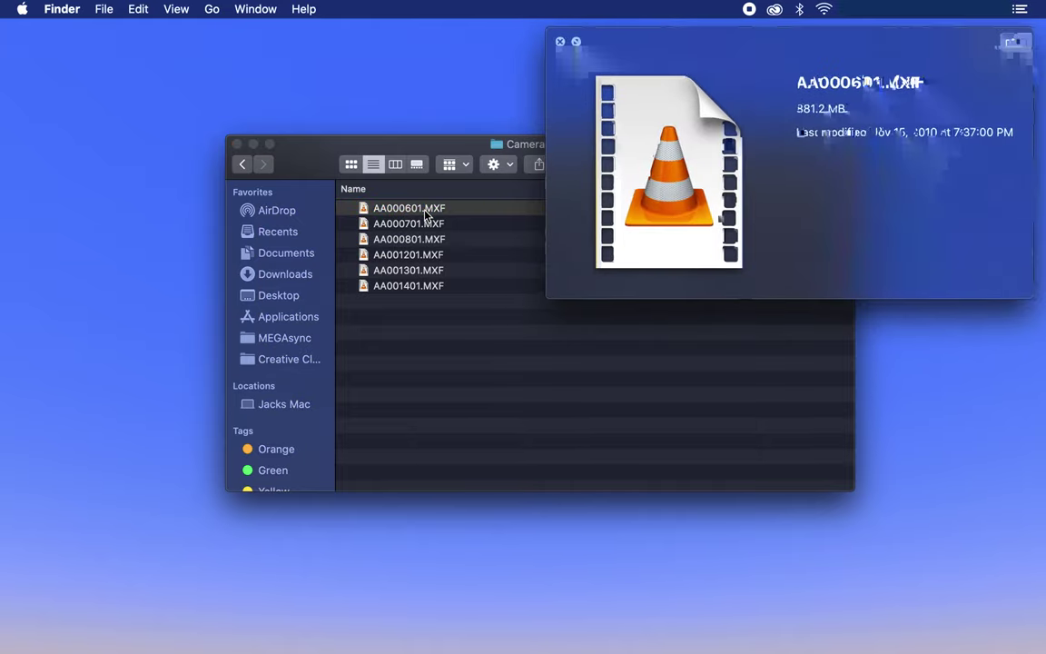
key(space)
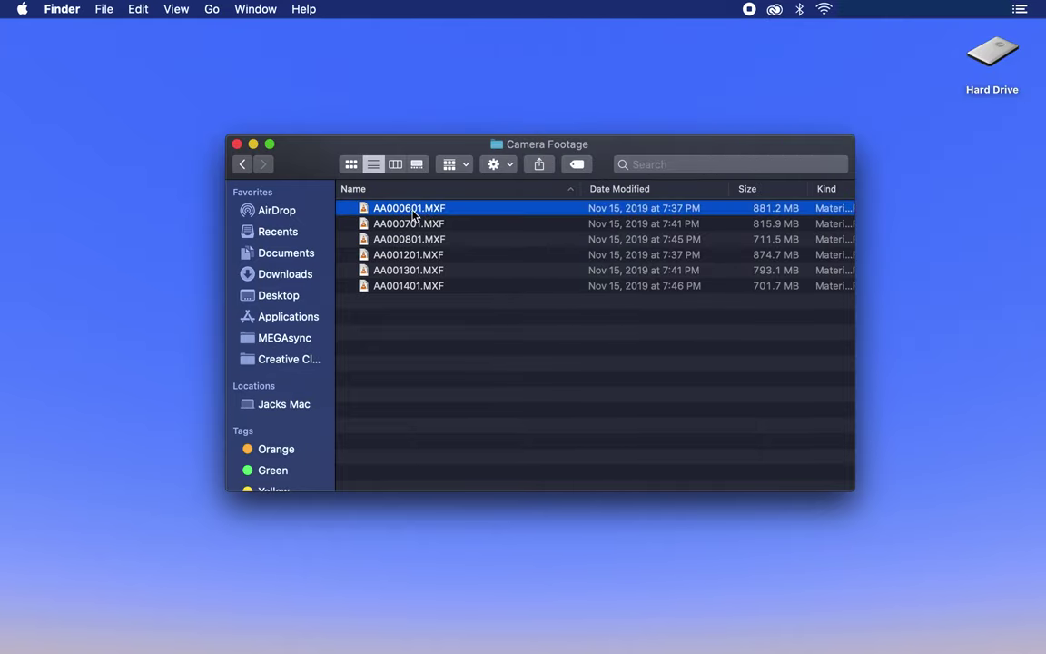
key(Return)
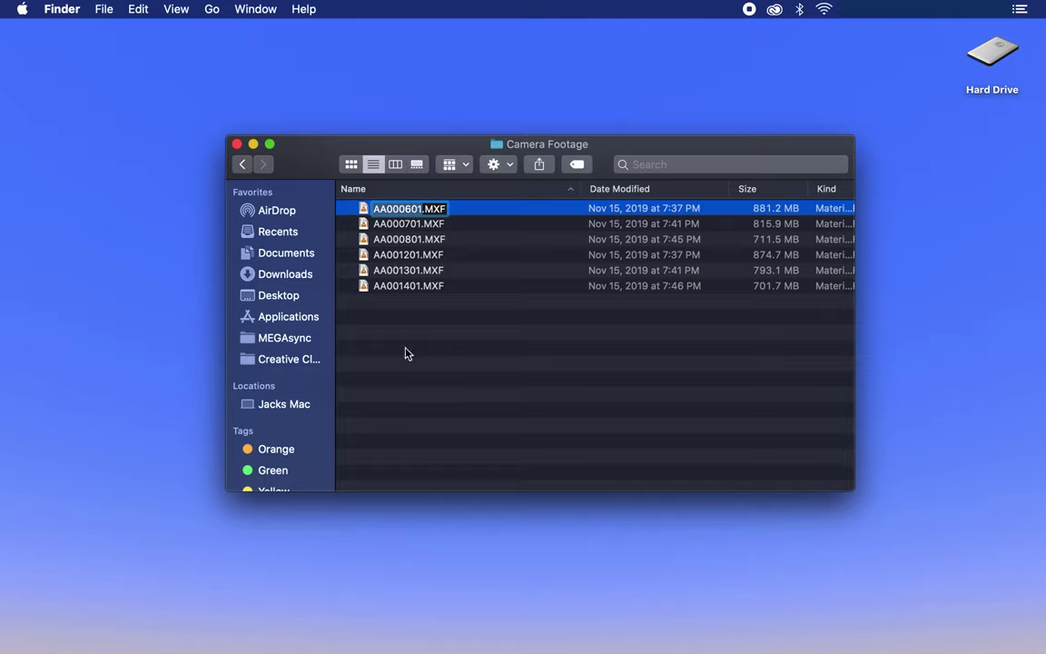
key(BackSpace)
text(Title of Project)
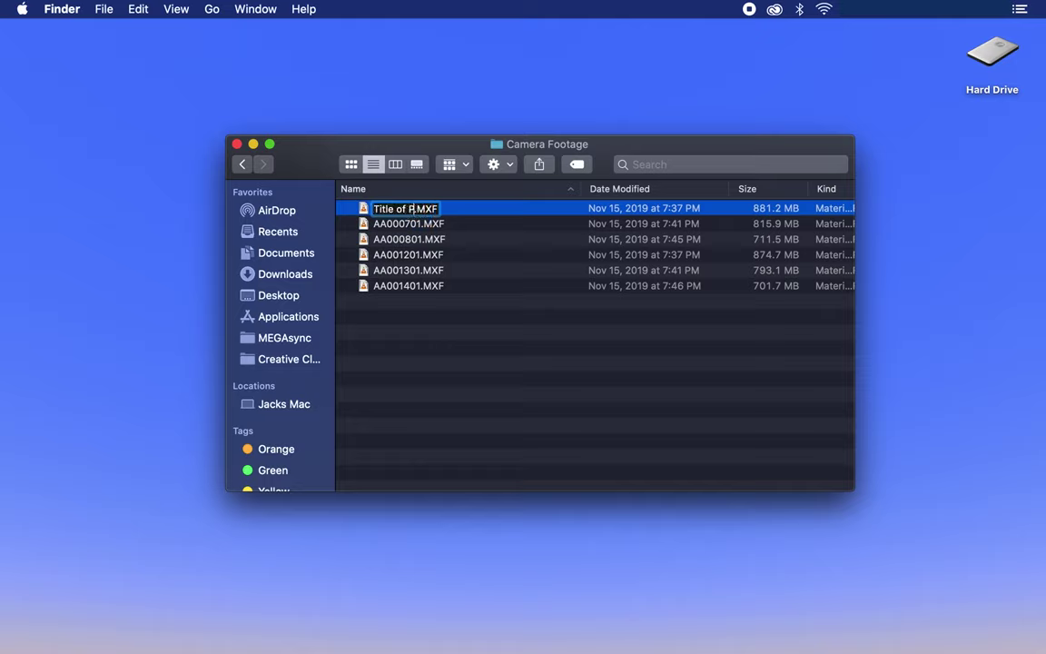
text(_Interview_)
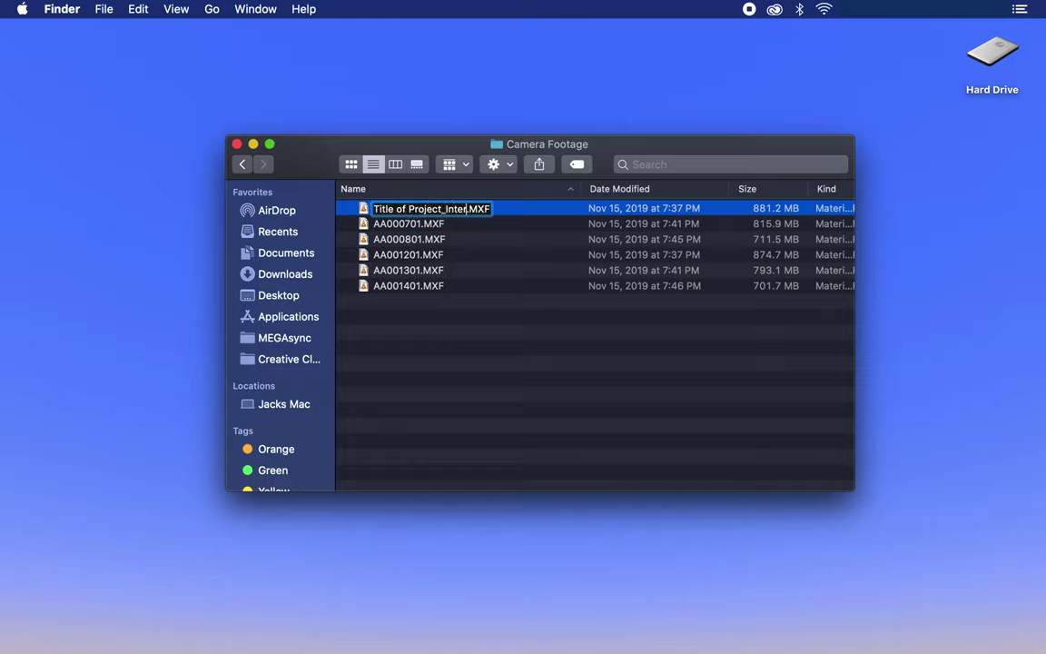
text(Take#_Name)
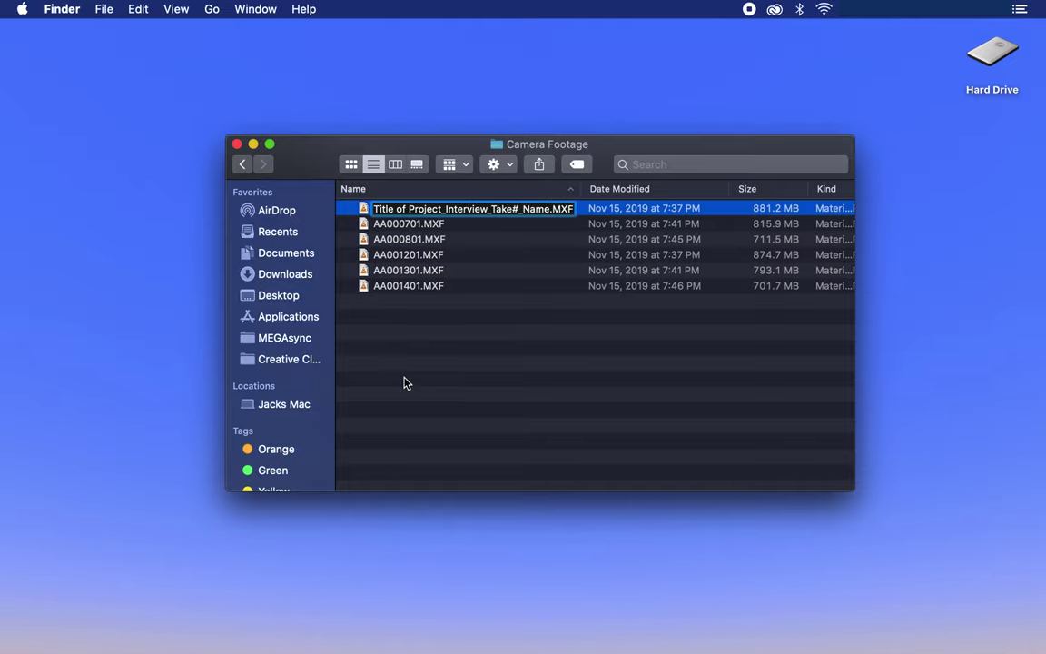
key(Return)
Move the renamed Take# interview clip from Camera Footage into the Camera folder inside Name of Project.
drag(602, 151, 602, 388)
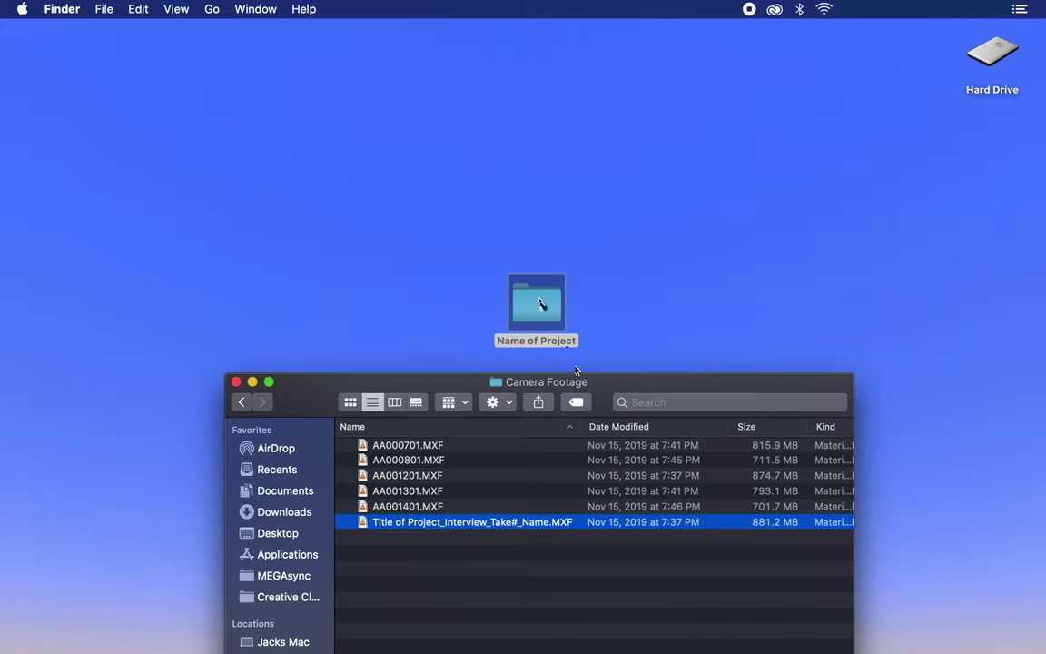
double_click(541, 302)
drag(451, 523, 539, 81)
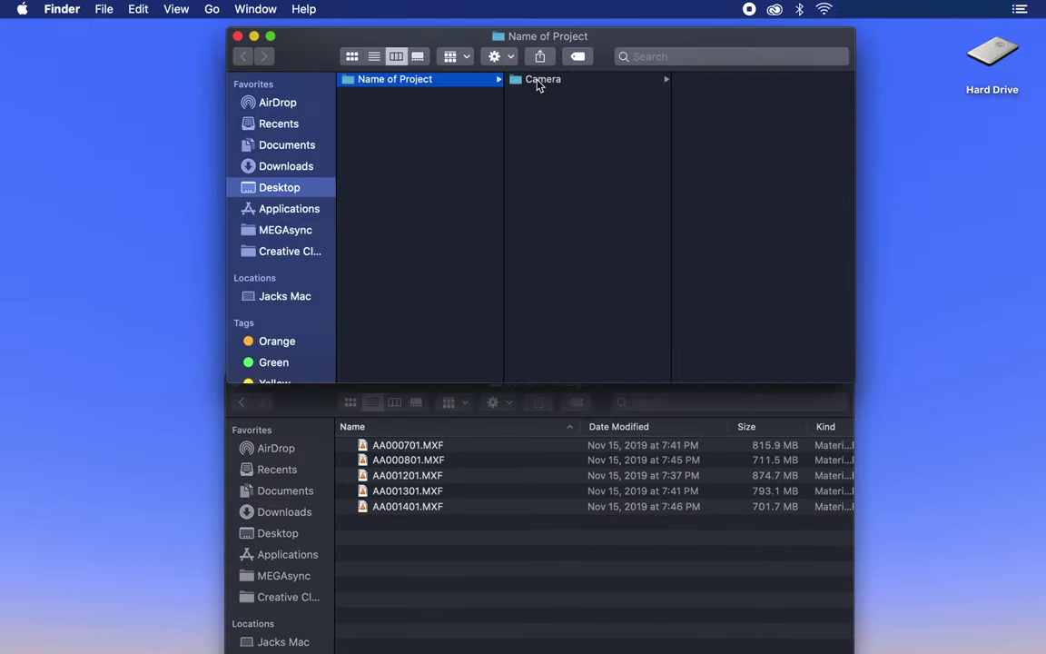
double_click(539, 82)
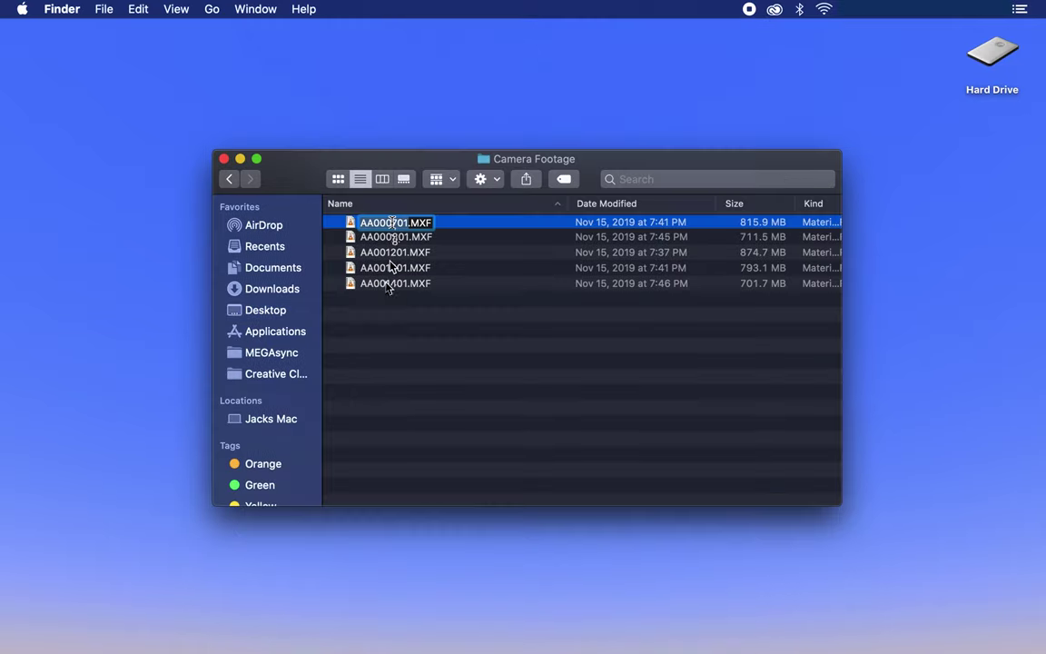
Rename the clip AA000701.MXF as Title of Project_Interview_Take2_Name, keeping the MXF extension.
text(Title of Project)
text(_Interview_Take2)
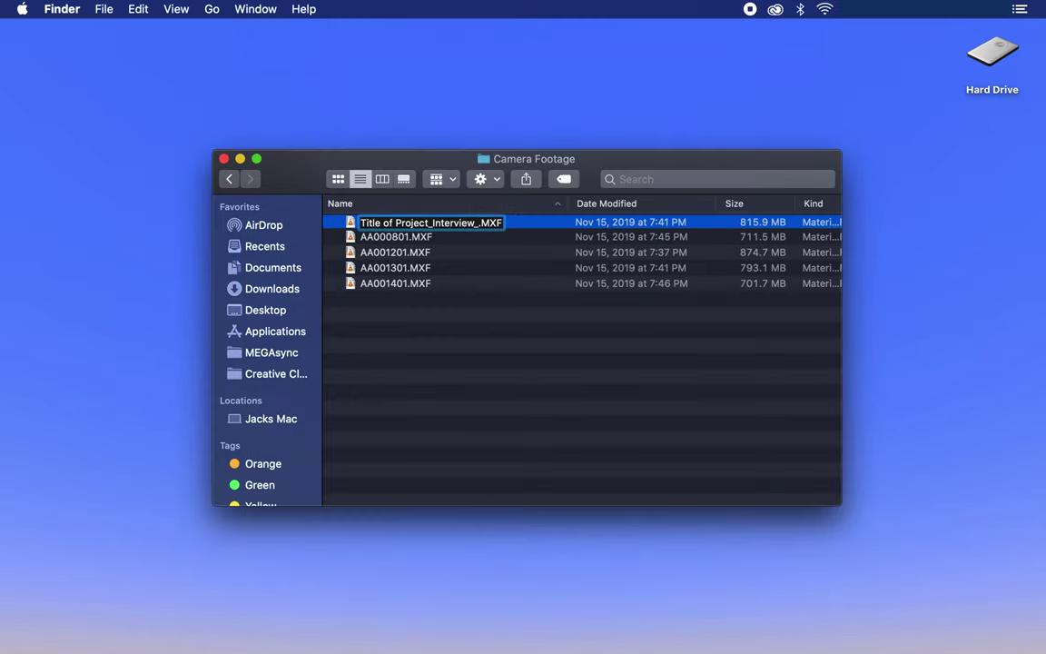
text(_Name)
key(Return)
Rename AA000801.MXF as Title of Project_Interview_Take3_Name, and move the Take2 and Take3 clips into the Camera folder.
click(396, 221)
key(Return)
text(Title of Project_Interview_Take3)
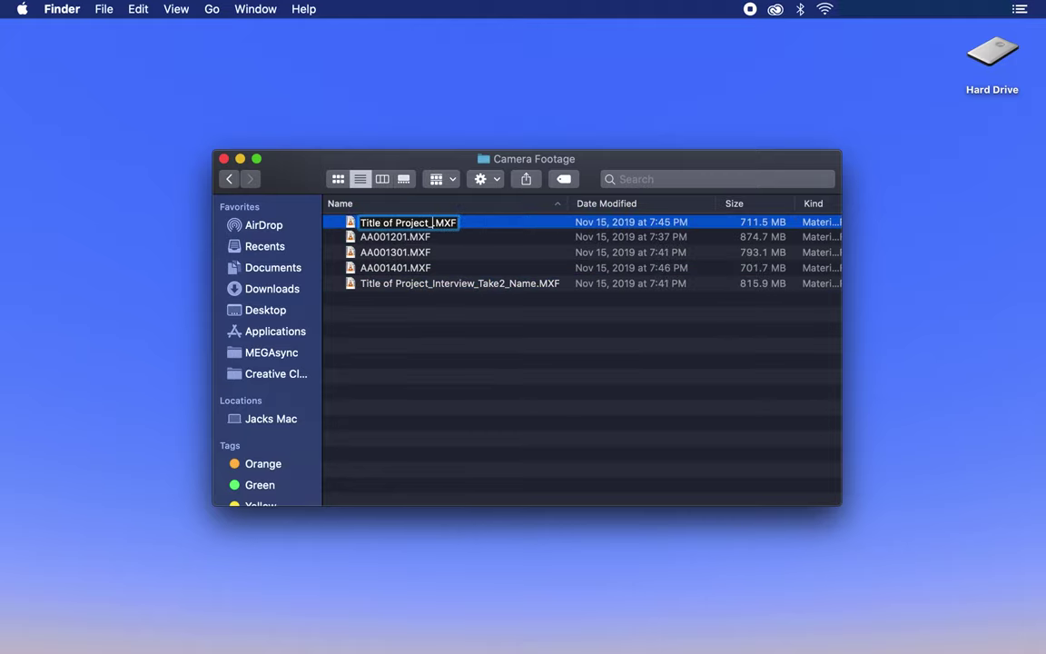
text(_Name)
key(Return)
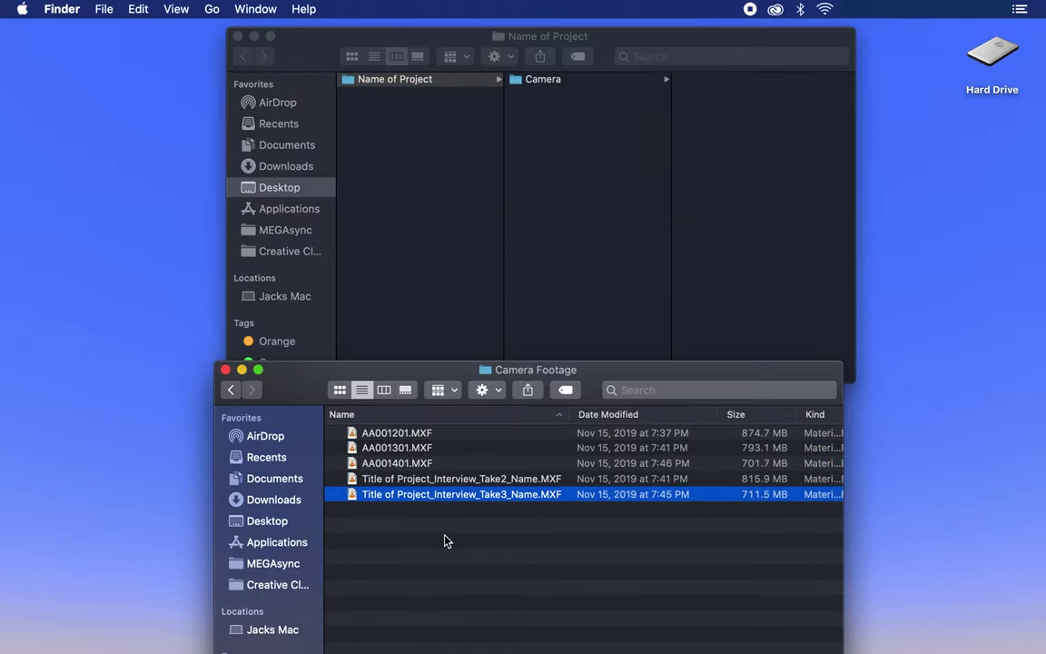
shift+click(453, 479)
drag(355, 492, 767, 106)
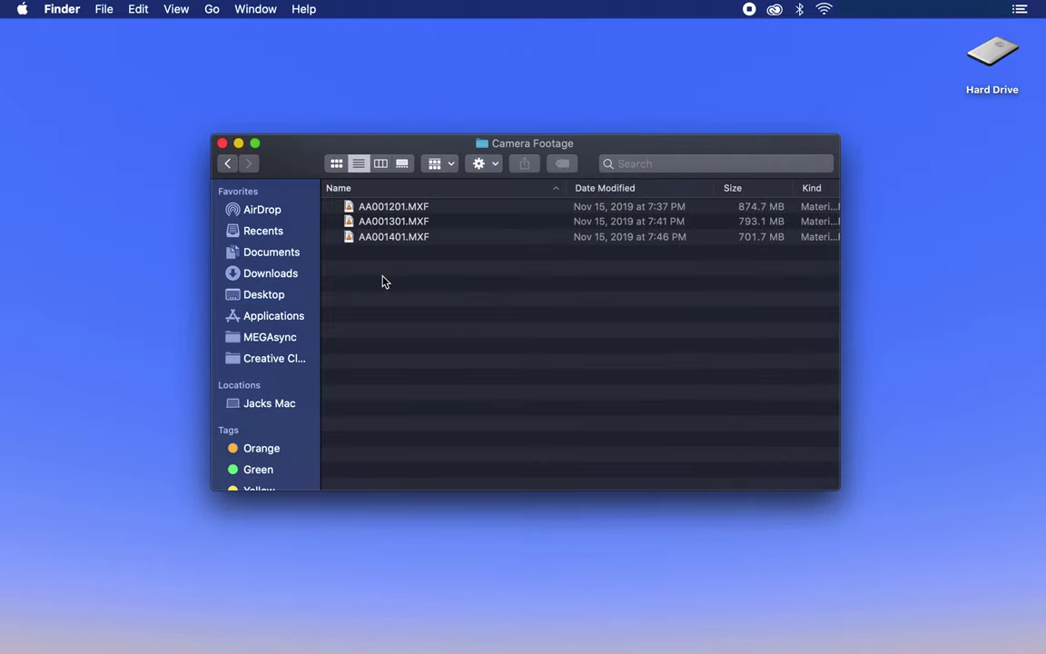
Rename the clip AA001201.MXF as Title of Project_CamB_Interview_Take1, keeping the MXF extension.
click(372, 208)
key(Return)
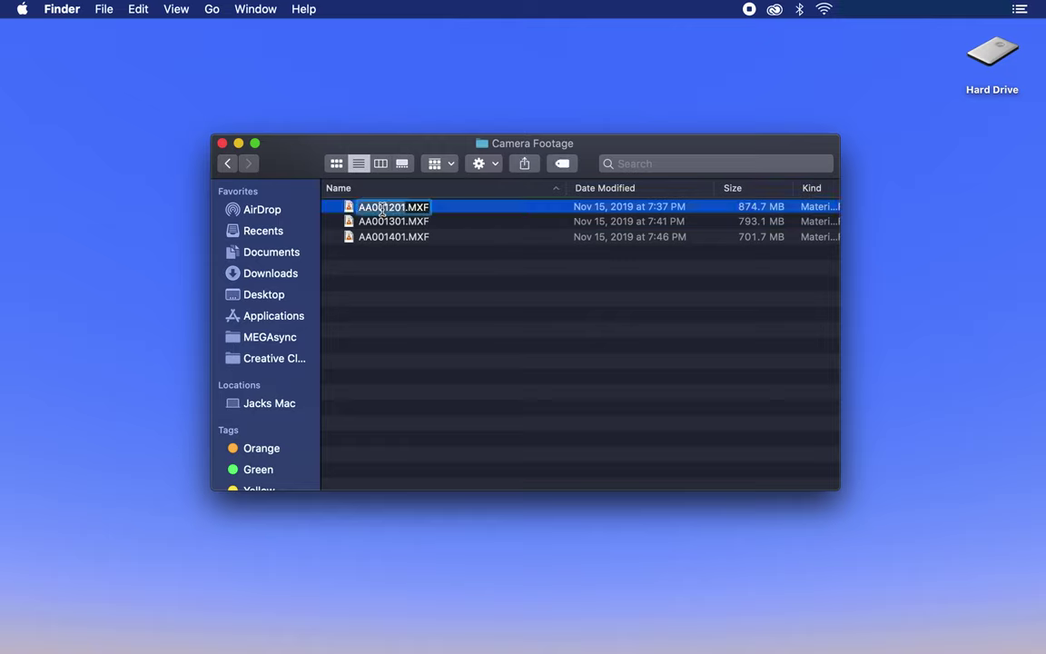
text(Title of P)
text(roject_CamB)
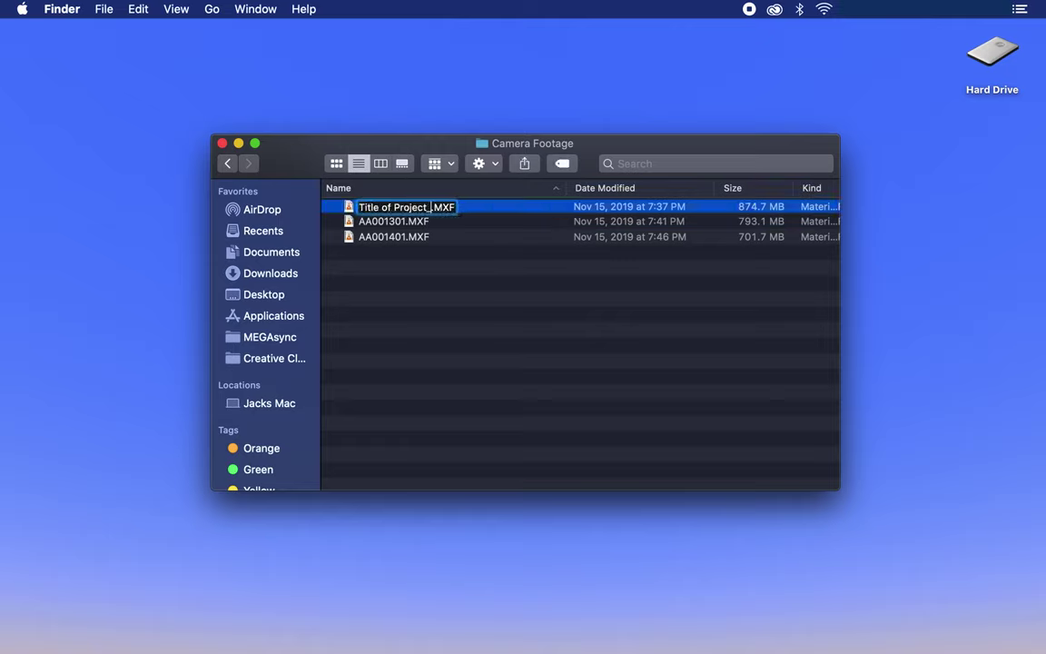
text(_Interview)
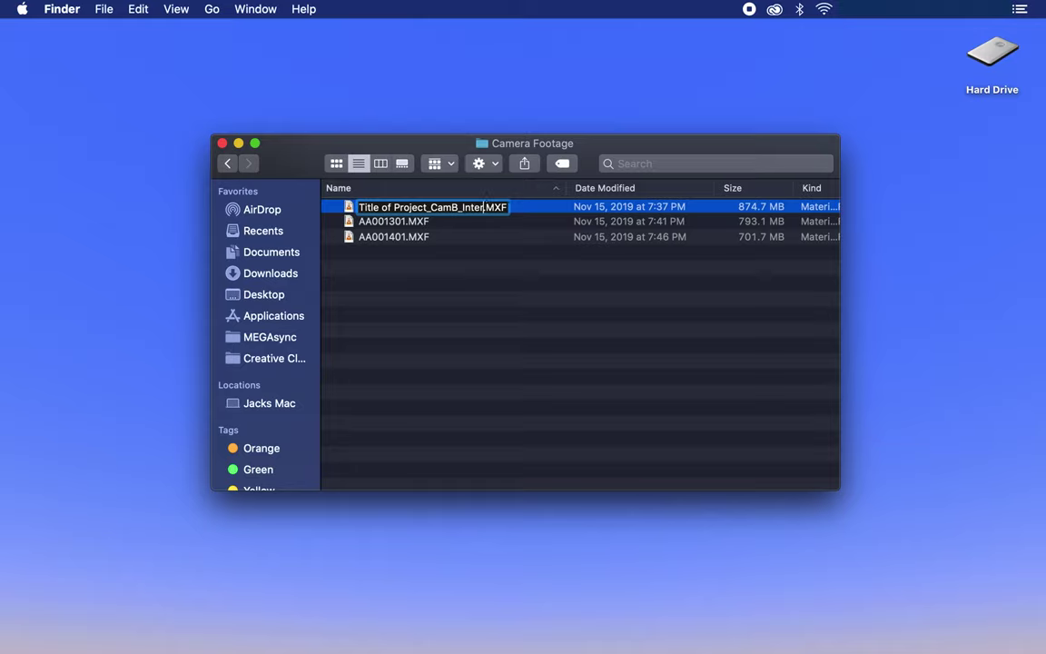
text(_Take1)
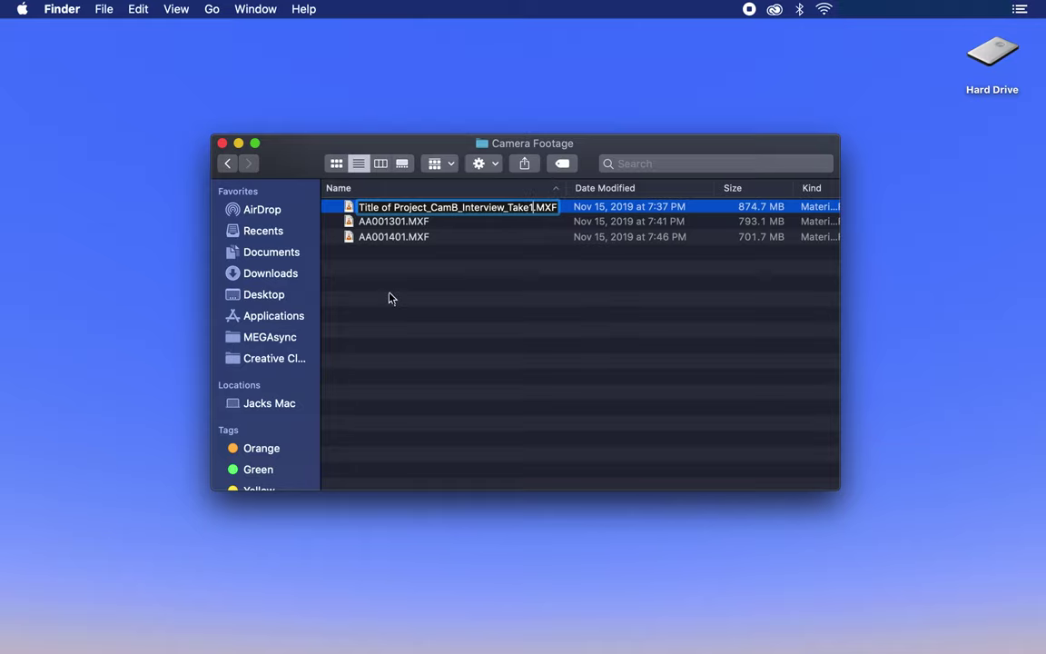
key(Return)
Show the Name of Project folder alongside Camera Footage and rename its Camera subfolder Camera A.
drag(590, 149, 562, 304)
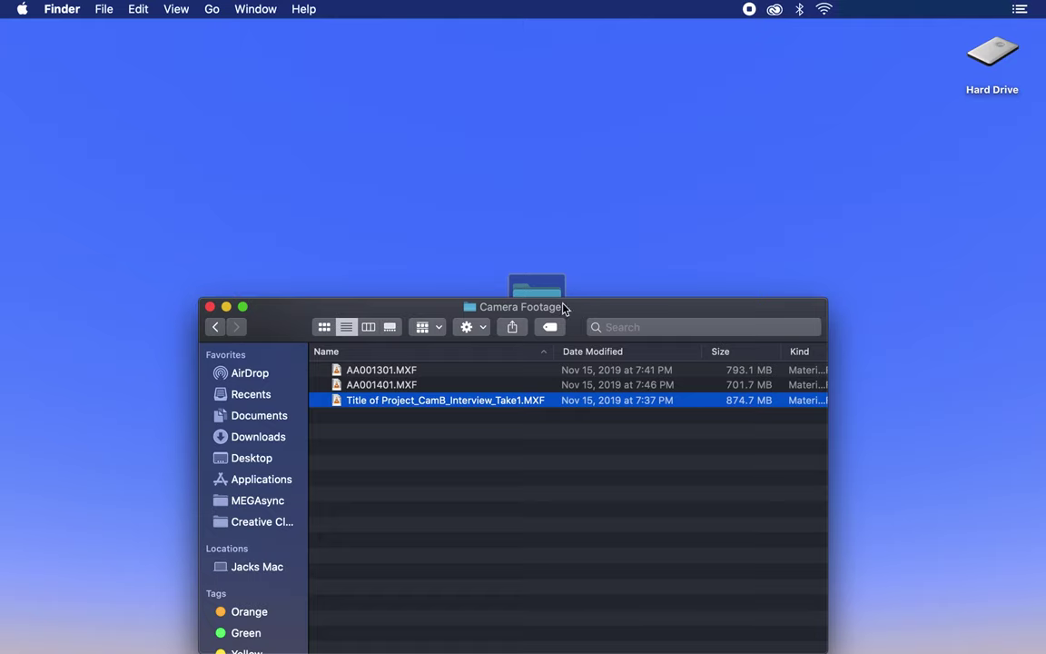
key(cmd+n)
click(560, 84)
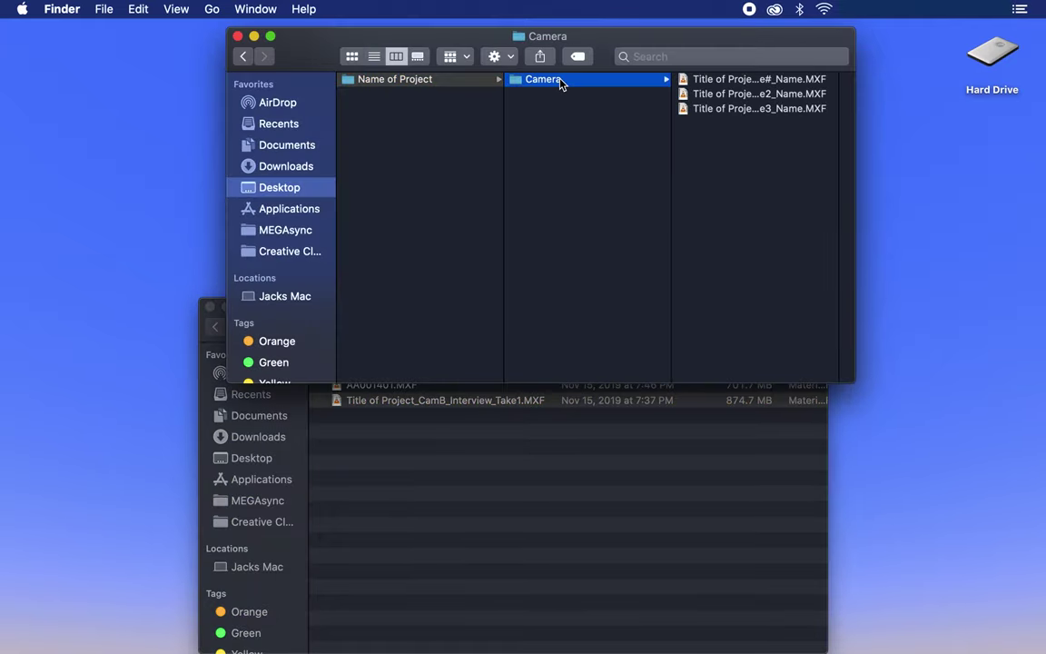
click(560, 80)
text(A)
key(Return)
Create a second subfolder named Camera B inside Name of Project.
key(super+shift+n)
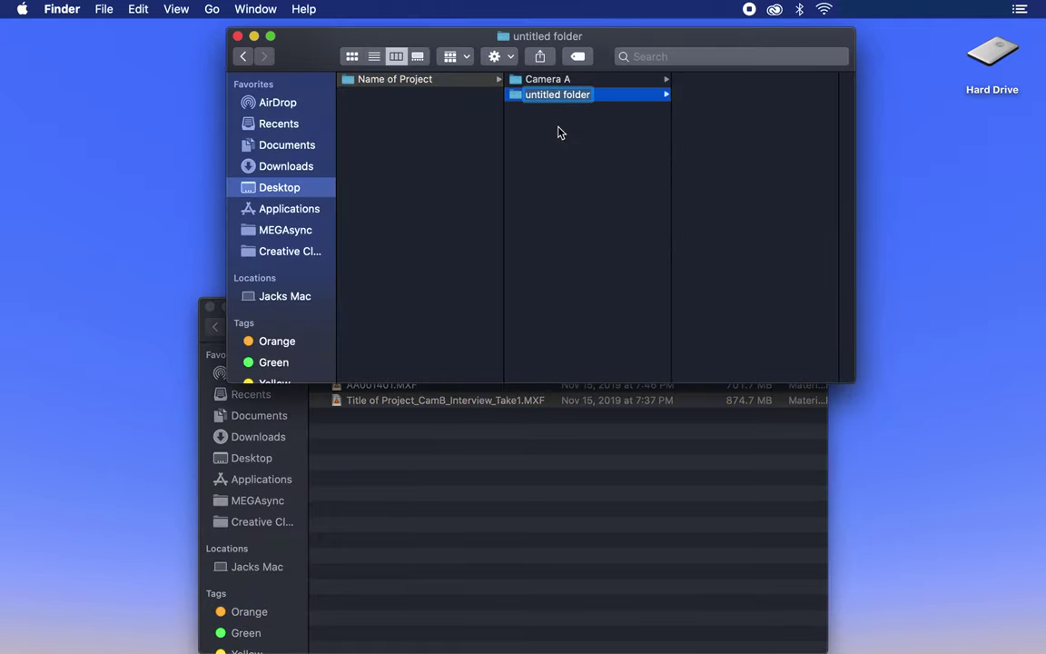
text(Camera B)
click(565, 134)
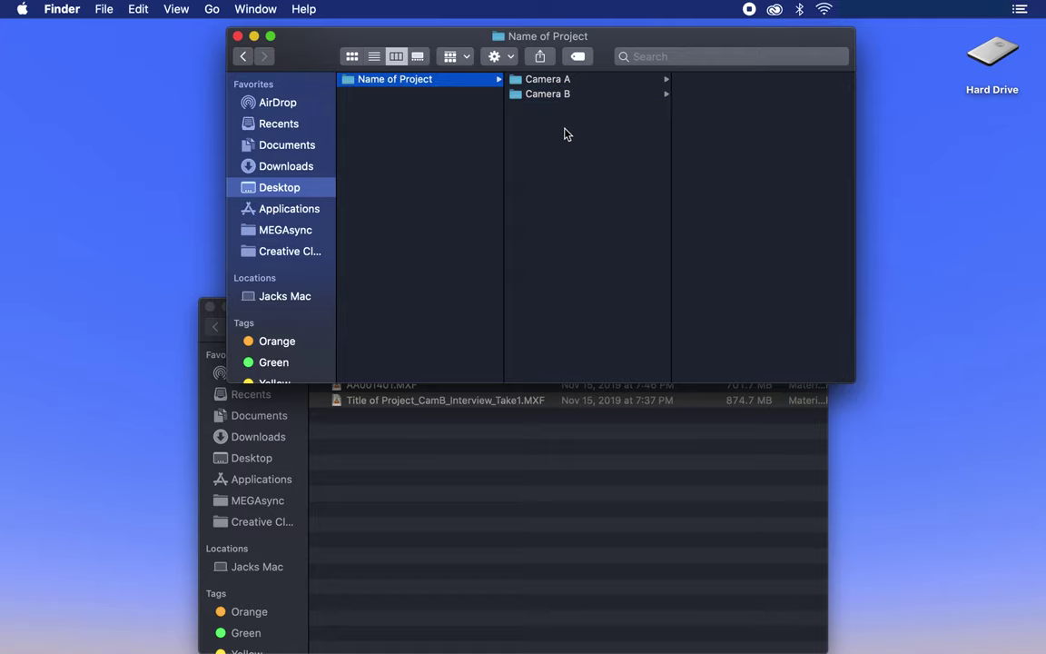
Move the CamB Take1 interview clip from Camera Footage into the Camera B folder and check it there.
drag(422, 400, 570, 96)
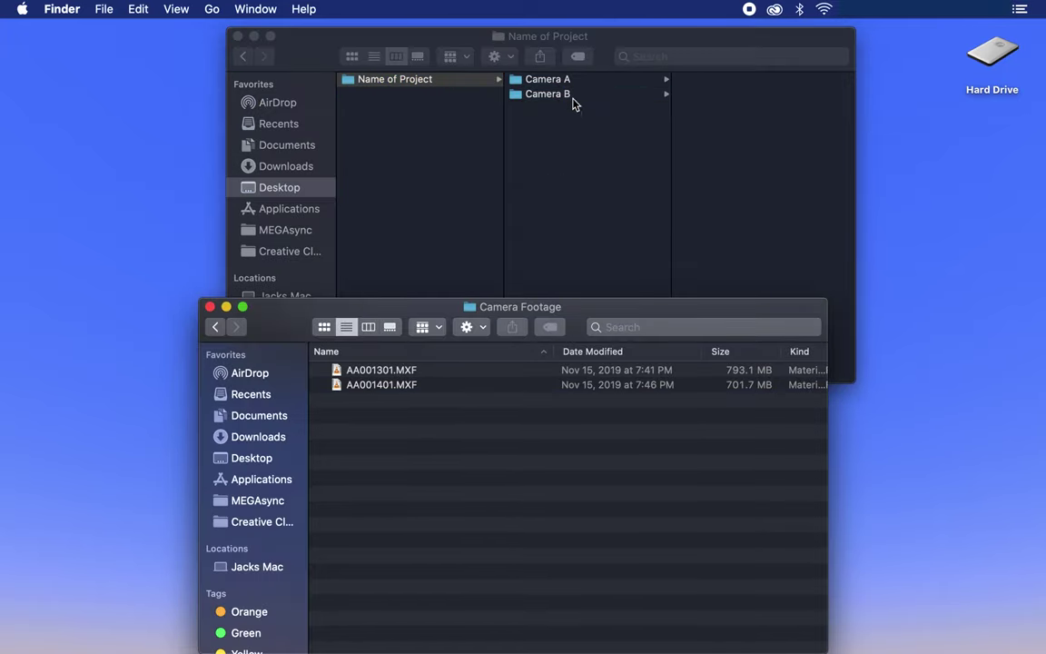
click(551, 157)
click(562, 96)
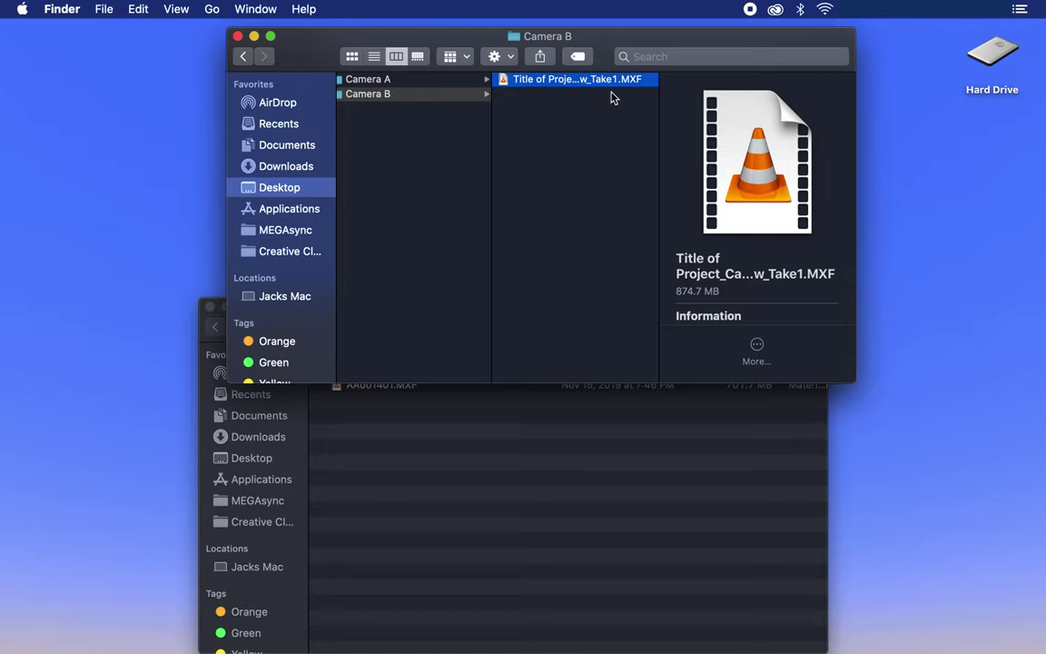
key(super+Up)
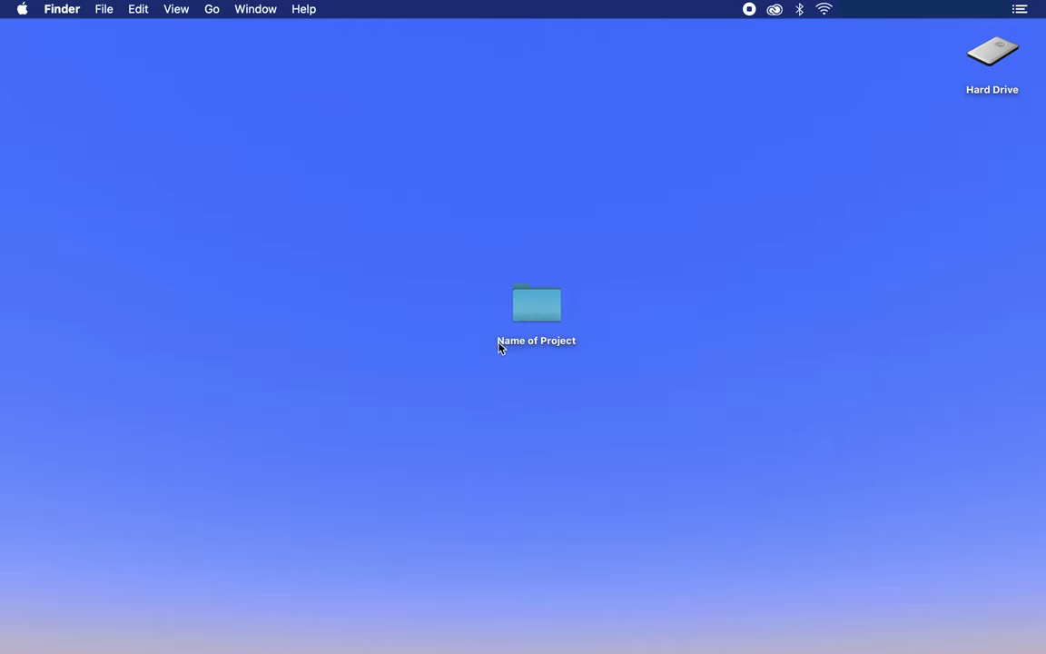
Check the clips in Camera A and Camera B, and create a folder named Music inside Name of Project.
double_click(522, 341)
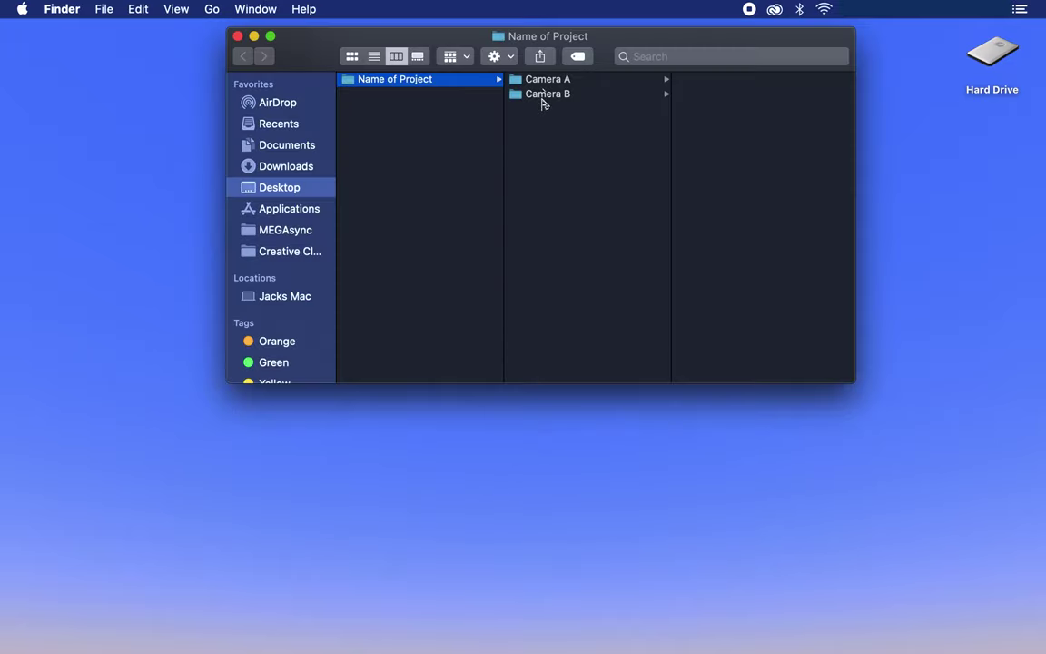
click(546, 80)
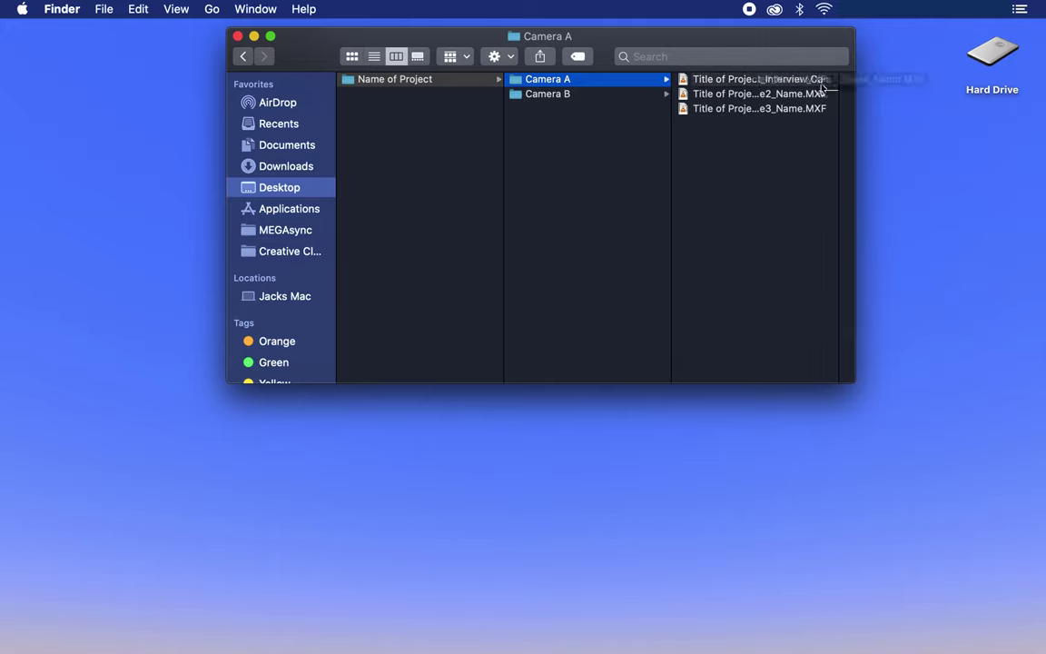
click(611, 95)
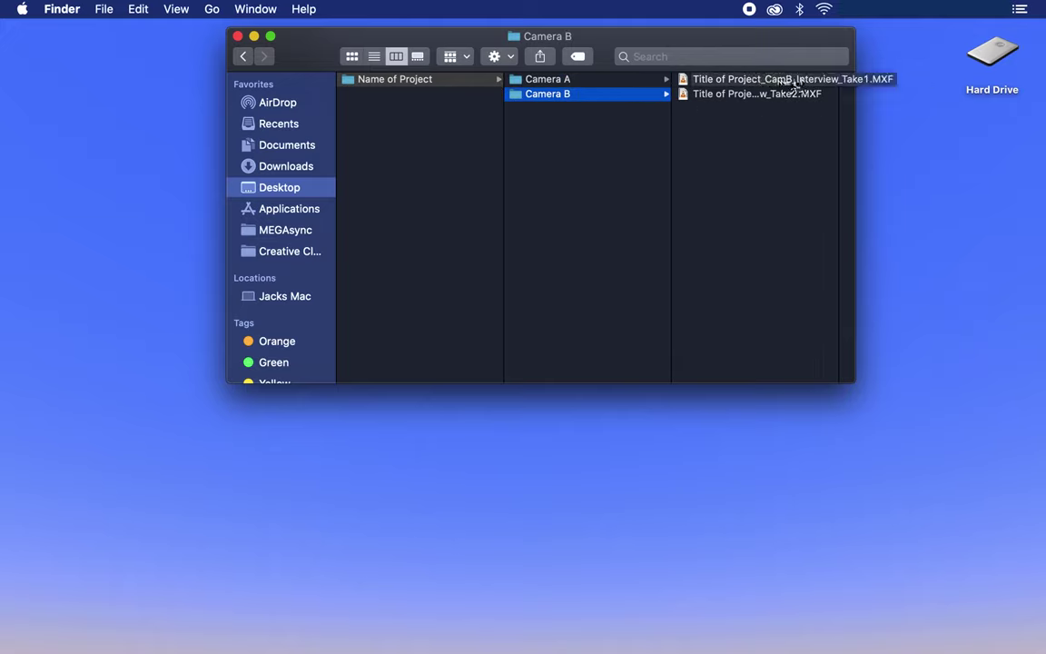
click(595, 181)
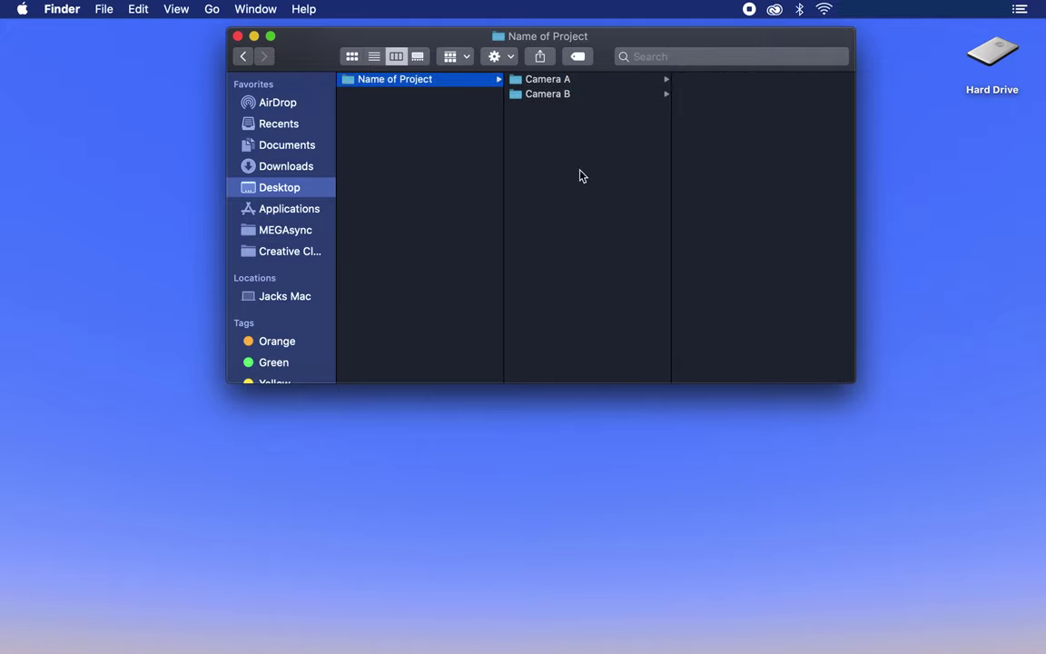
right_click(542, 143)
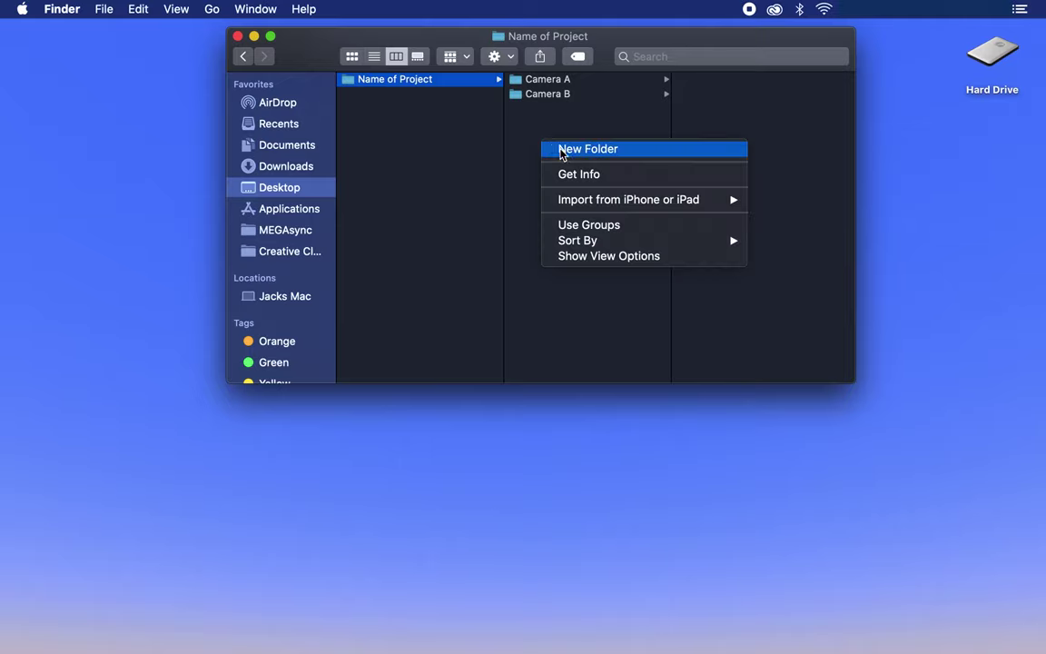
click(588, 149)
text(Music)
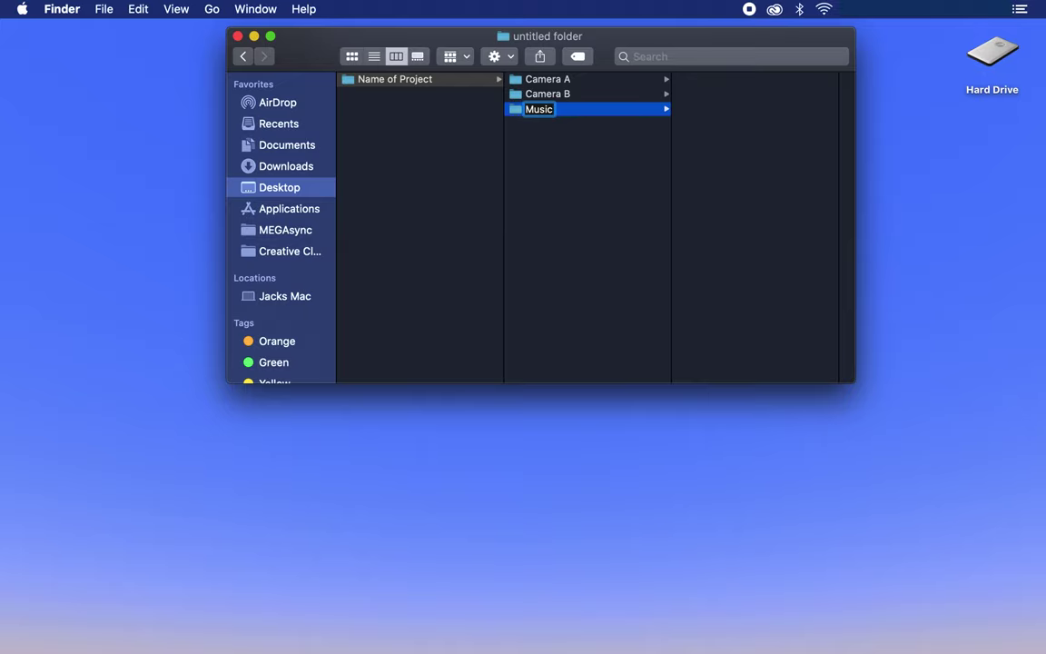
Finish naming the Music folder, move the strong-cinematic MP3 from the desktop into it, and check the folder's contents.
click(560, 155)
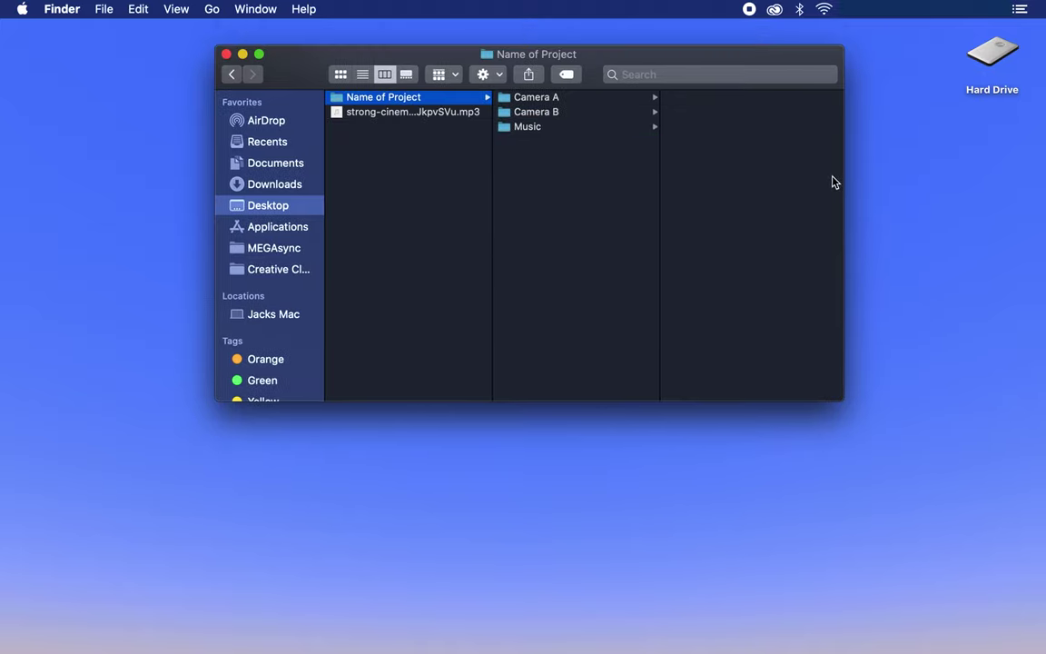
drag(843, 180, 636, 202)
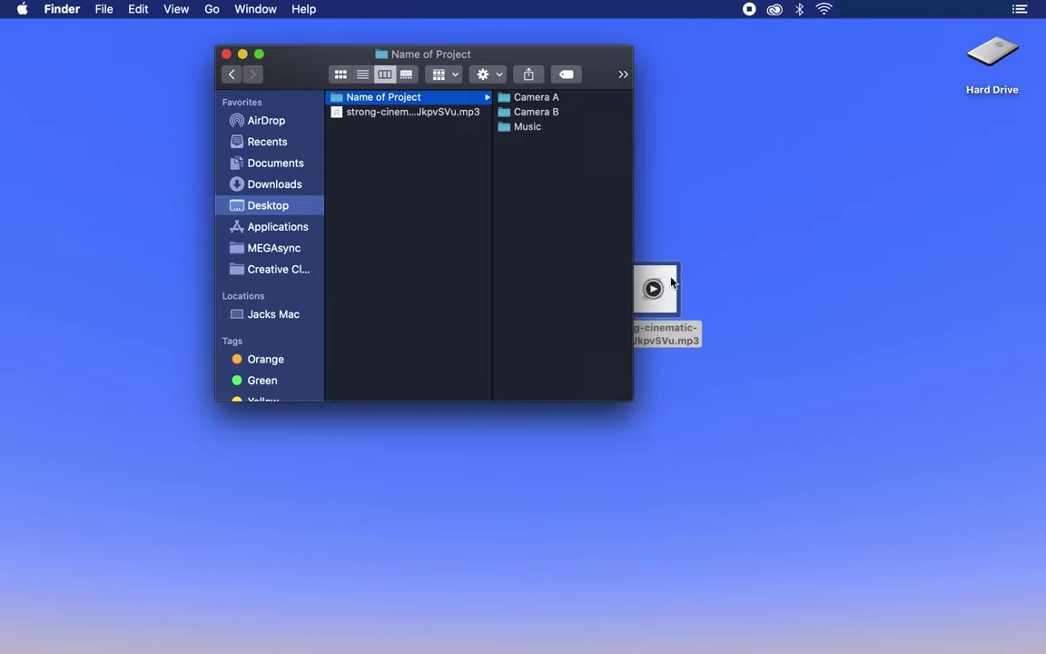
drag(672, 281, 534, 127)
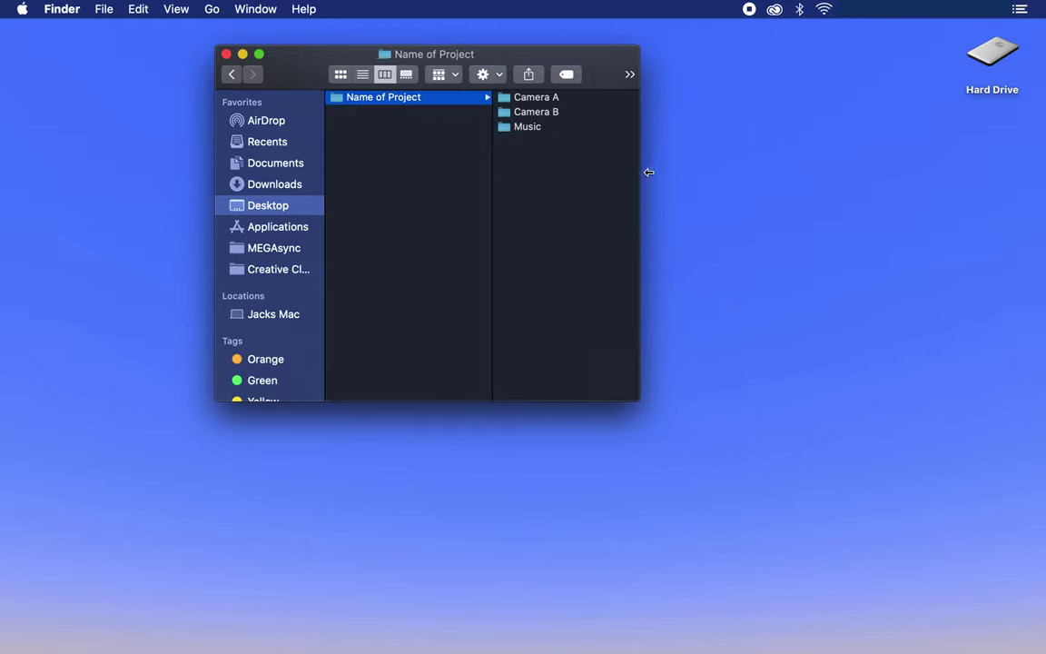
drag(636, 173, 842, 181)
click(572, 128)
click(576, 194)
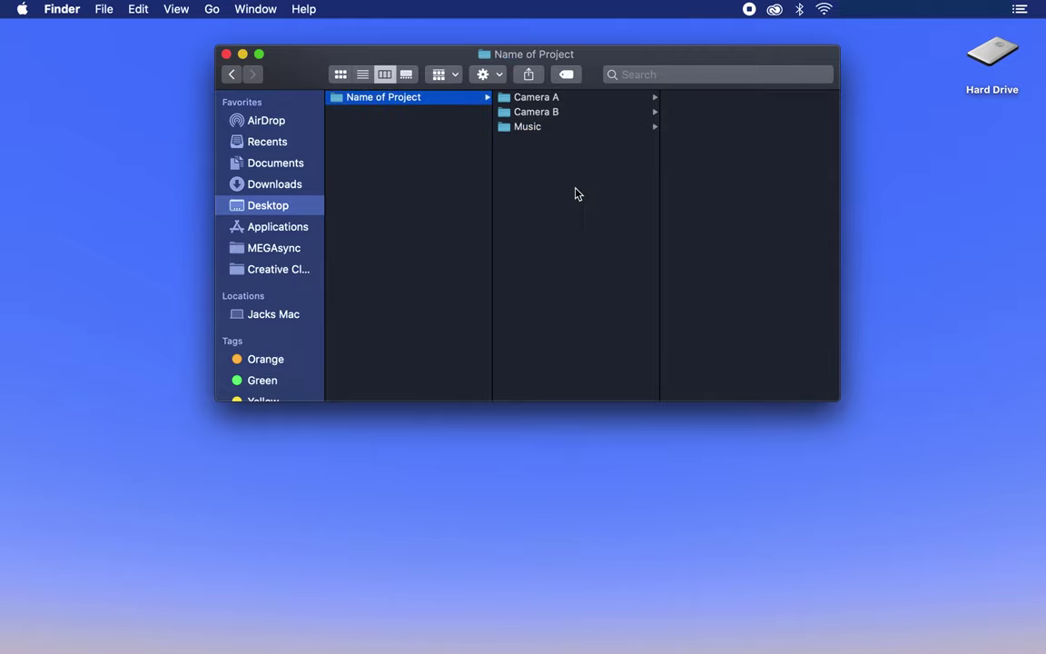
Create a folder named Pictures inside Name of Project, next to Camera A, Camera B and Music.
right_click(575, 192)
click(592, 197)
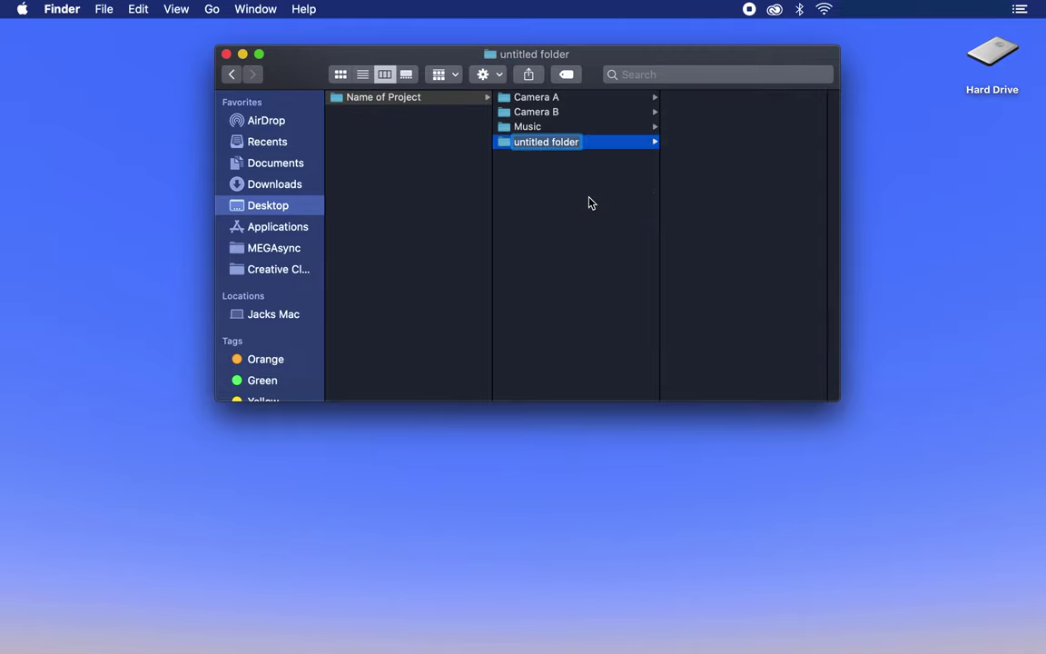
text(Pictures)
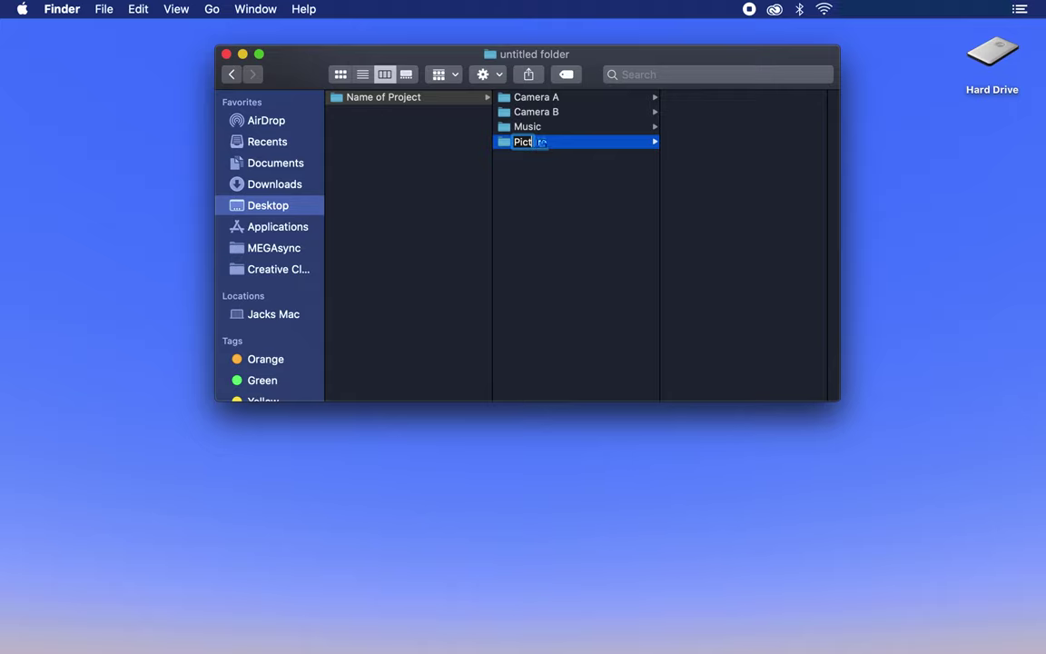
click(572, 217)
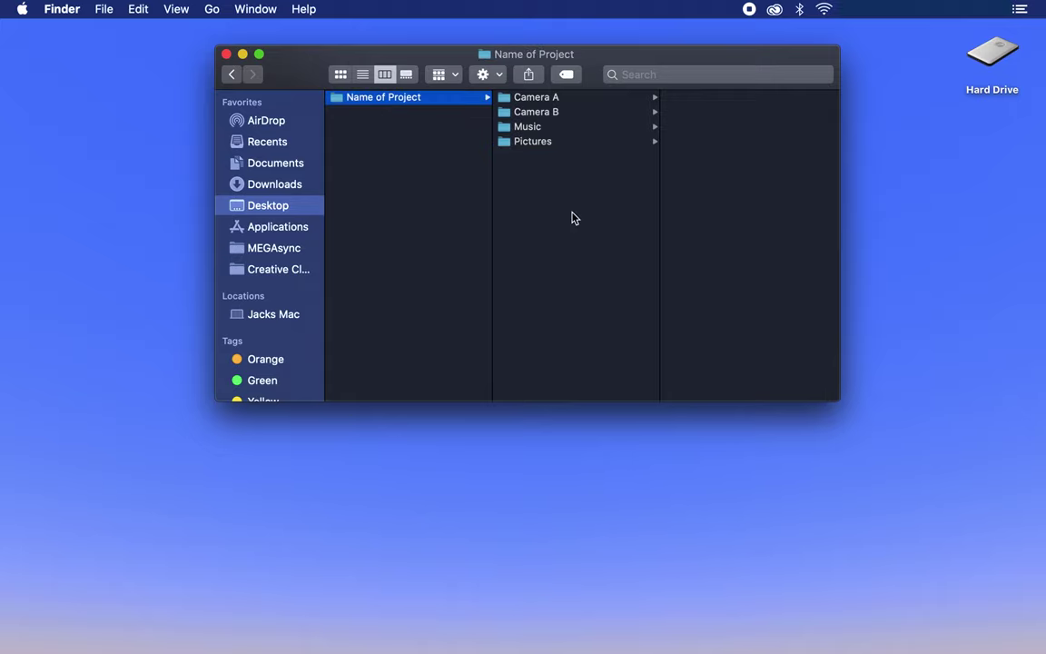
Move the first Camera A clip loose into Name of Project, and try to move the Camera B clip as well.
click(518, 96)
drag(695, 97, 531, 129)
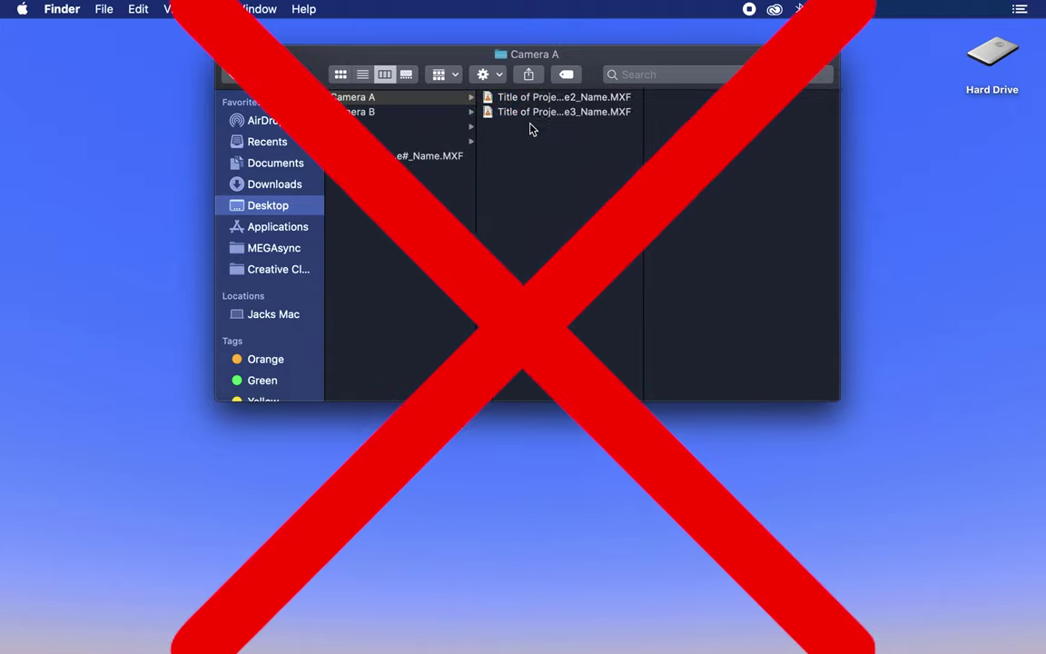
click(416, 110)
drag(606, 112, 596, 168)
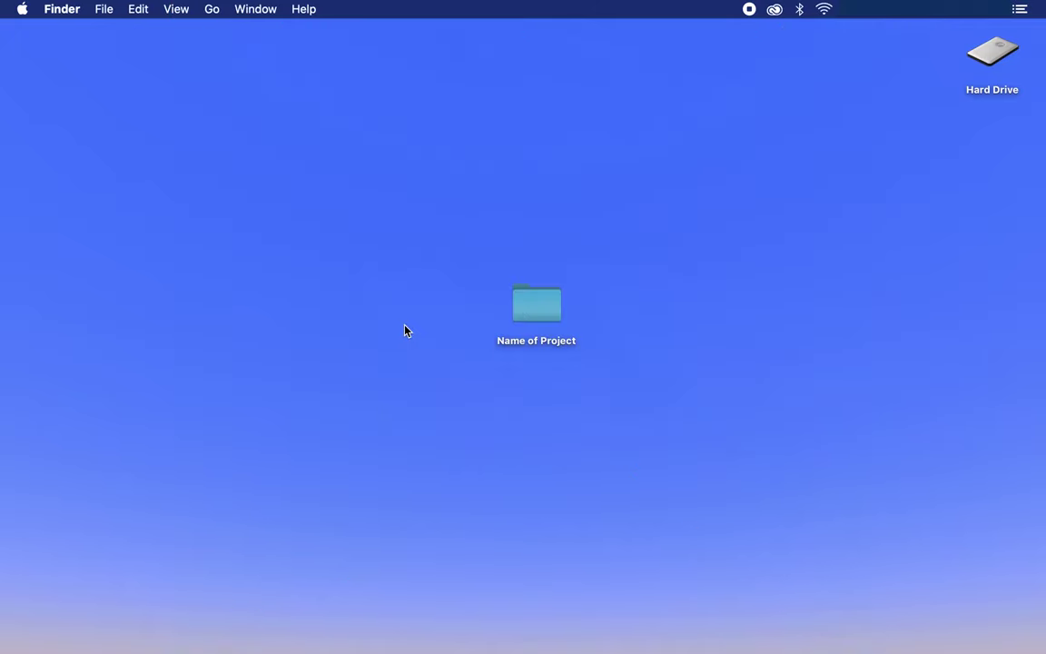